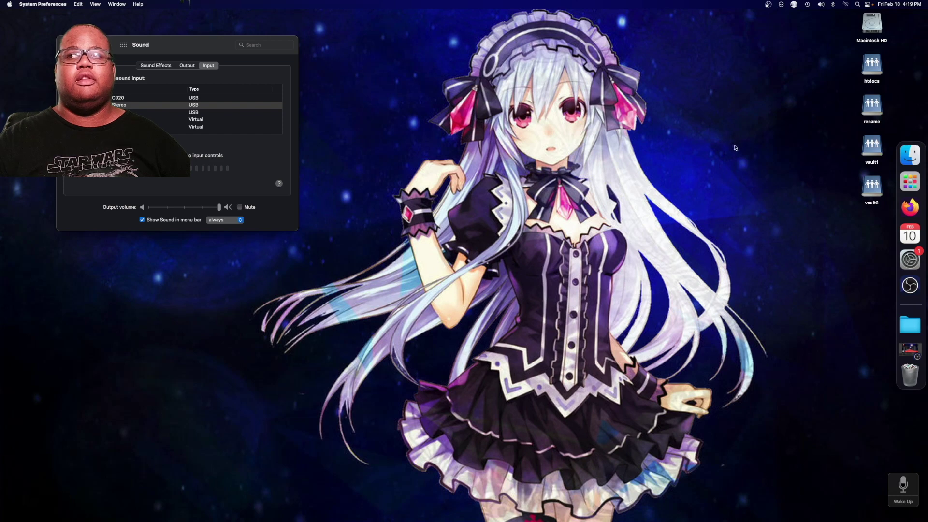
- Open the Shortcuts app from the Other folder of the app launcher
{"action": "left_click", "coordinate": [911, 182]}
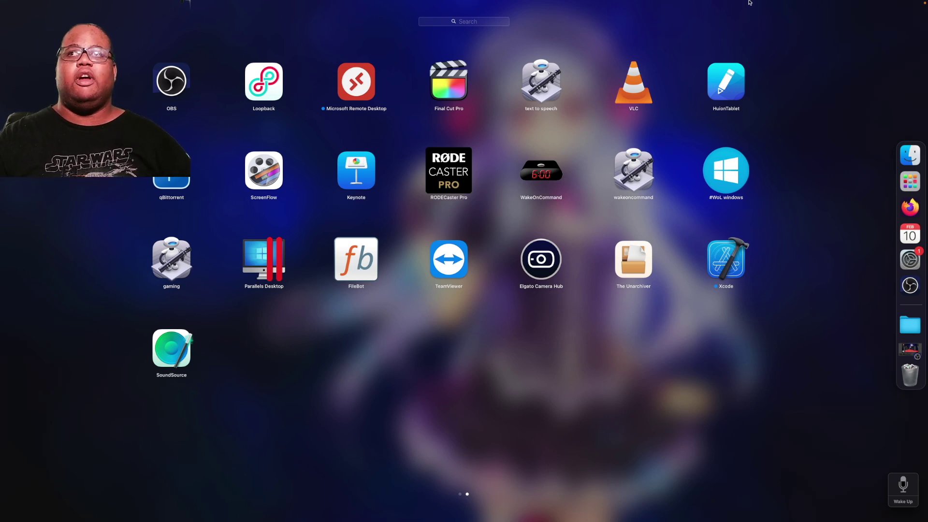
{"action": "left_click", "coordinate": [784, 64]}
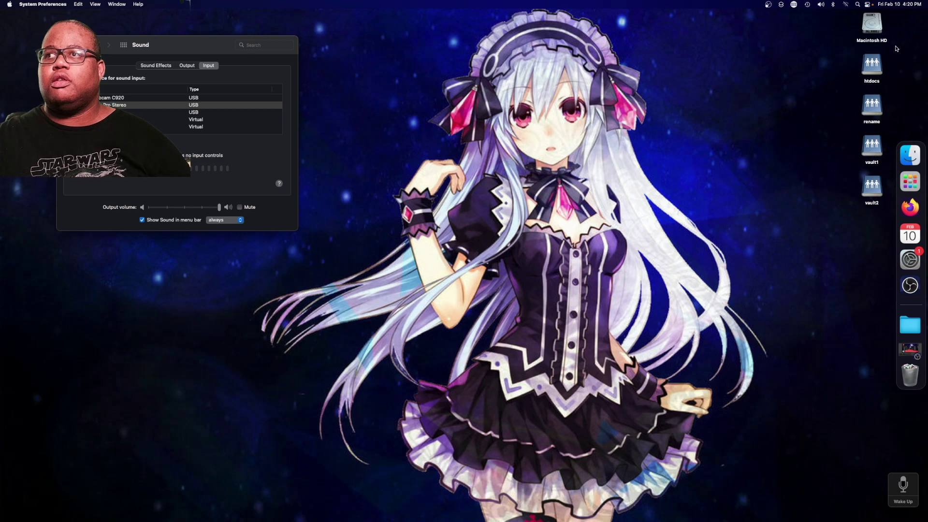
{"action": "left_click", "coordinate": [910, 182]}
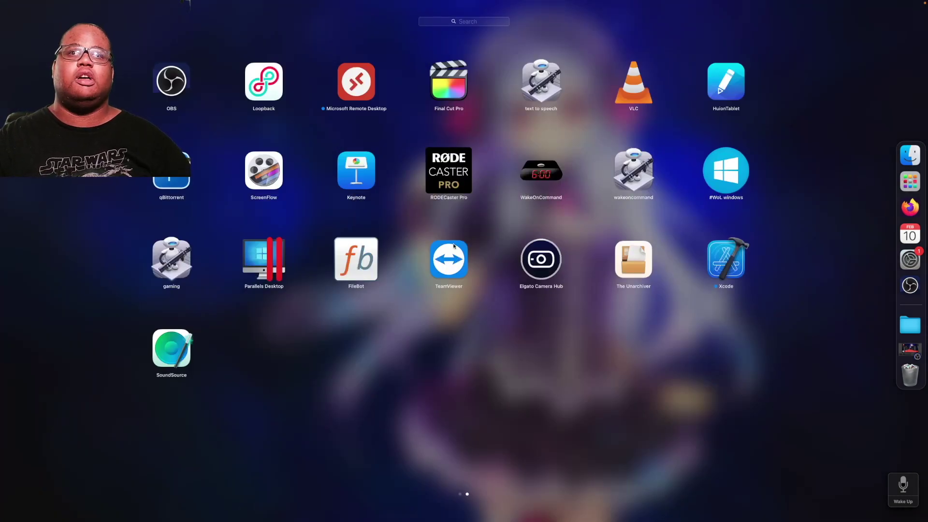
{"action": "scroll", "coordinate": [341, 342], "scroll_direction": "left", "scroll_amount": 3}
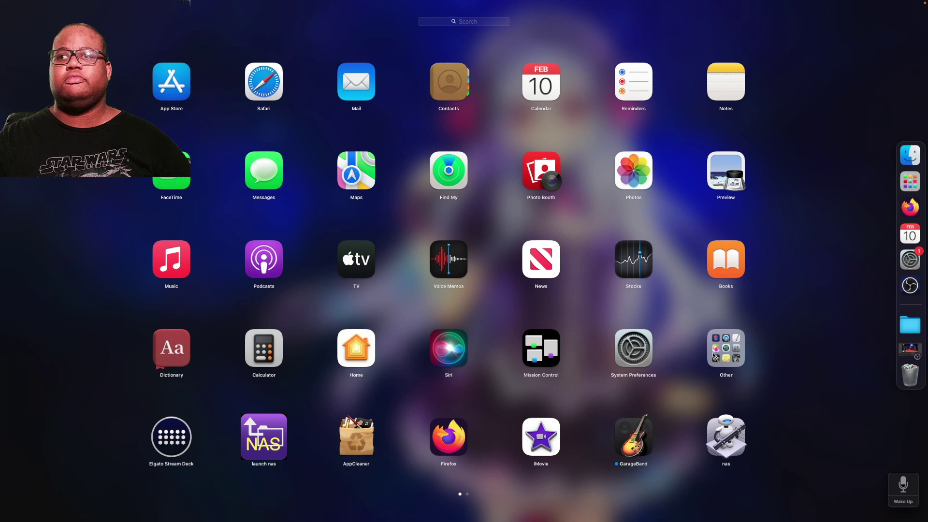
{"action": "left_click", "coordinate": [714, 357]}
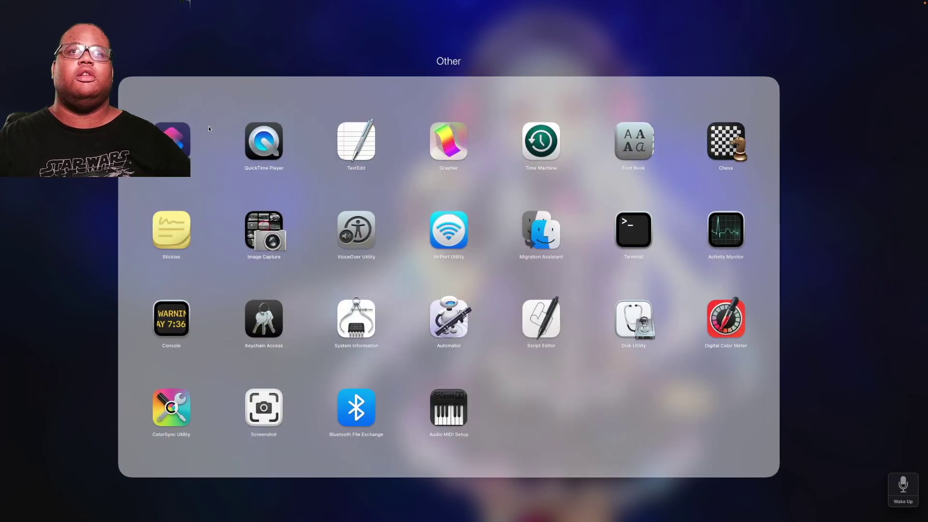
{"action": "left_click", "coordinate": [177, 140]}
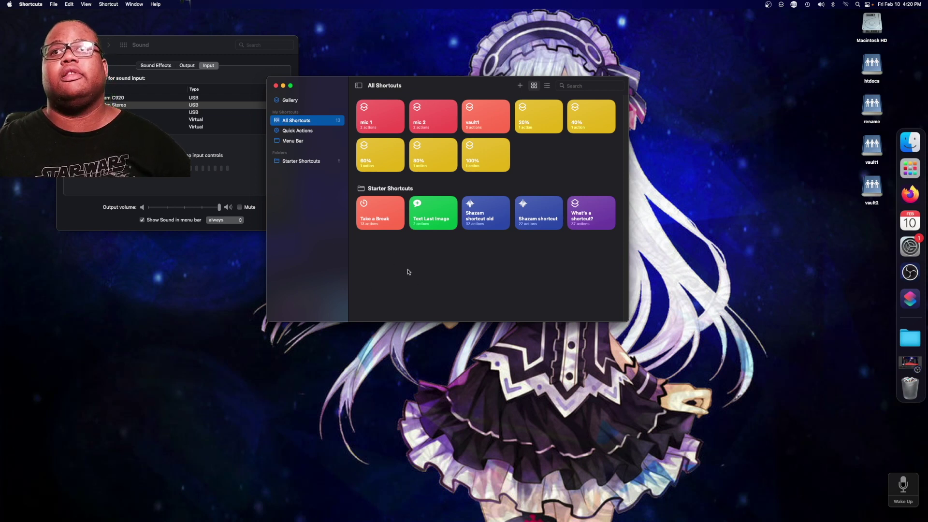
- Open the mic 1 shortcut to review its actions, close it, and open the mic 2 shortcut
{"action": "mouse_move", "coordinate": [377, 133]}
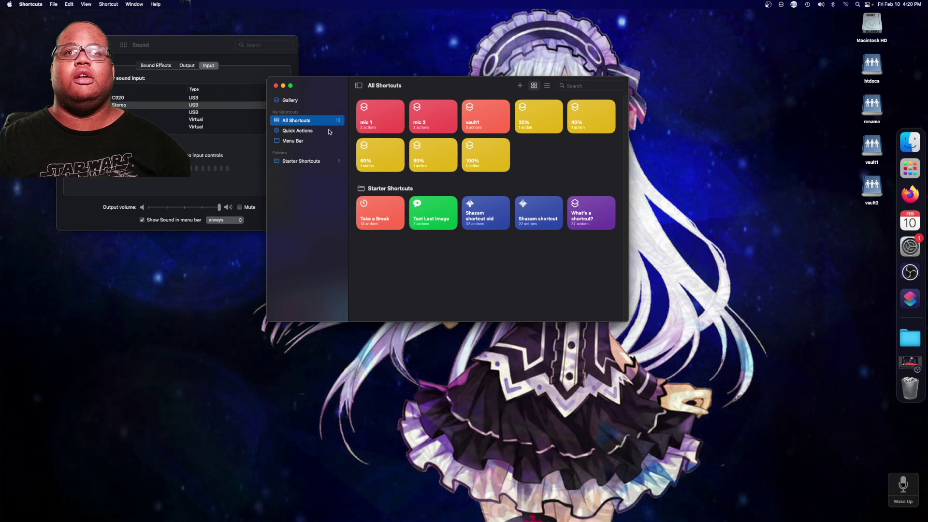
{"action": "double_click", "coordinate": [380, 125]}
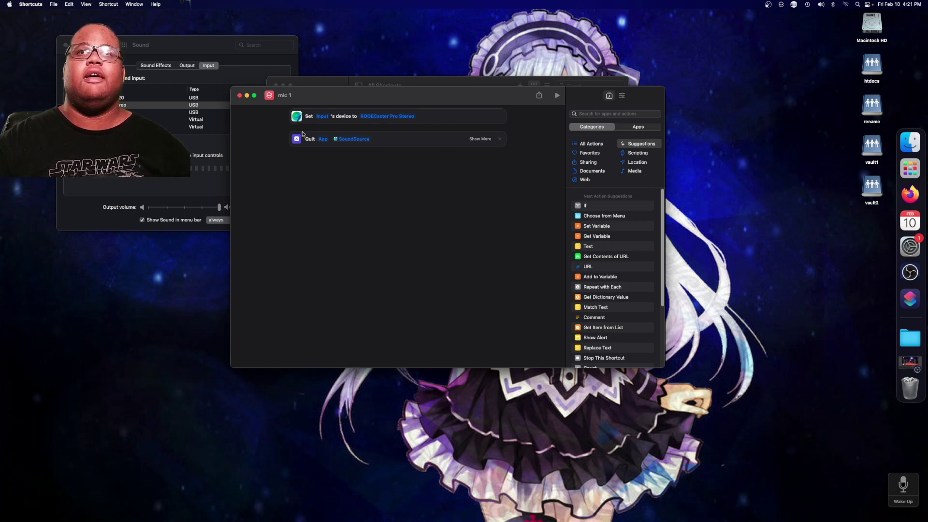
{"action": "left_click", "coordinate": [239, 95]}
{"action": "double_click", "coordinate": [427, 122]}
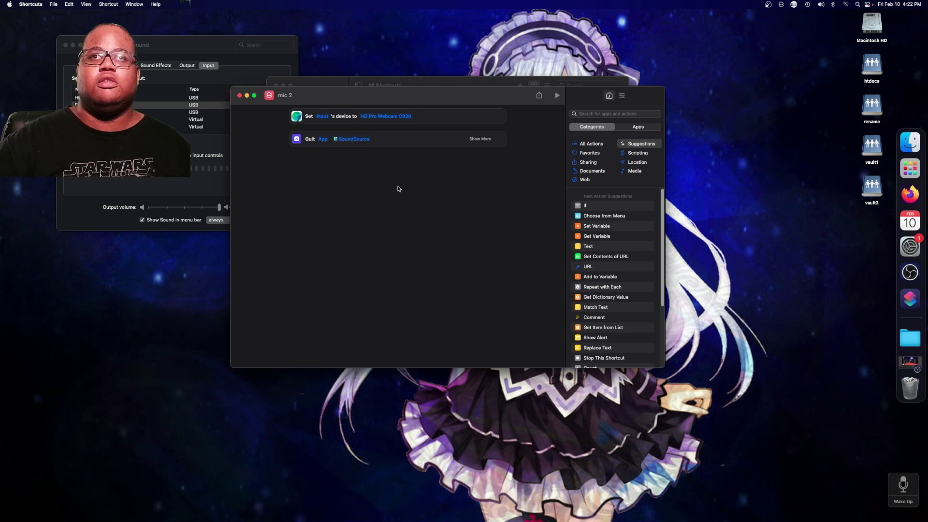
- Check the available sound output devices and the Sound input preferences, and close the mic 2 shortcut
{"action": "left_click", "coordinate": [822, 4]}
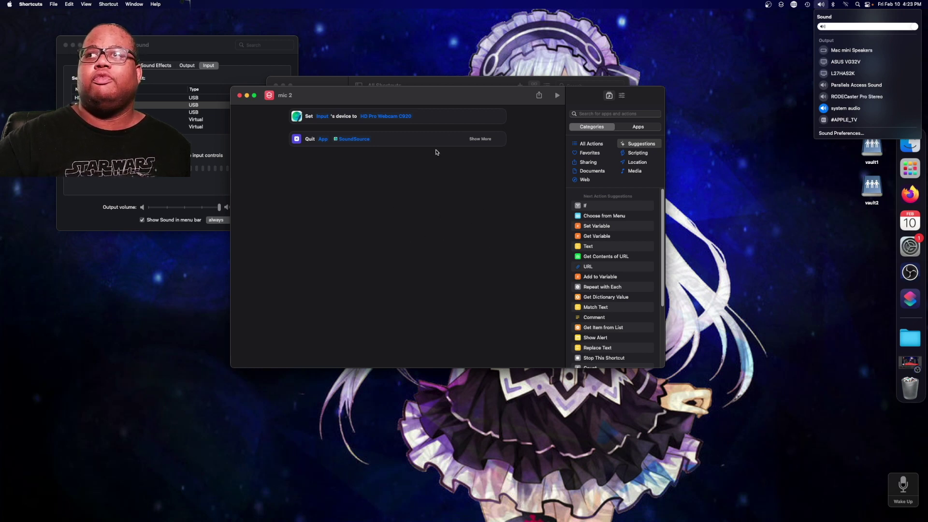
{"action": "left_click", "coordinate": [908, 247]}
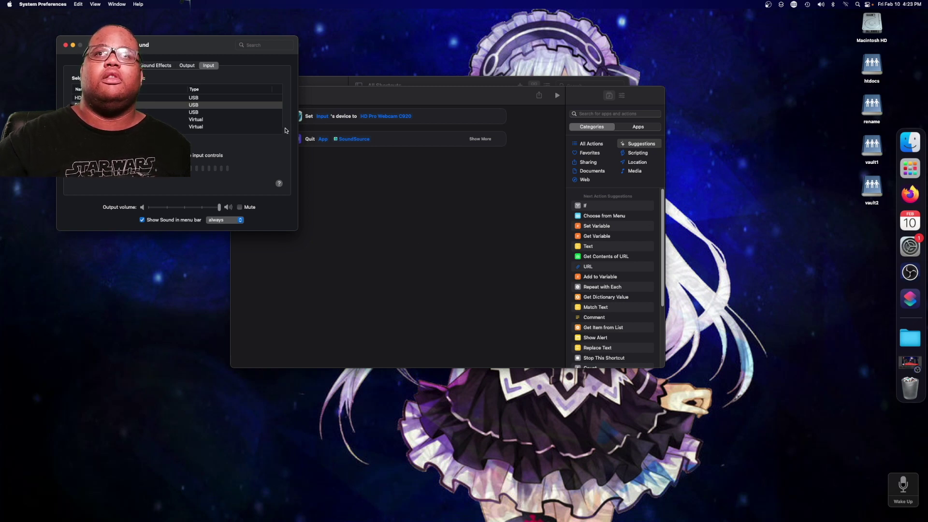
{"action": "left_click", "coordinate": [323, 93]}
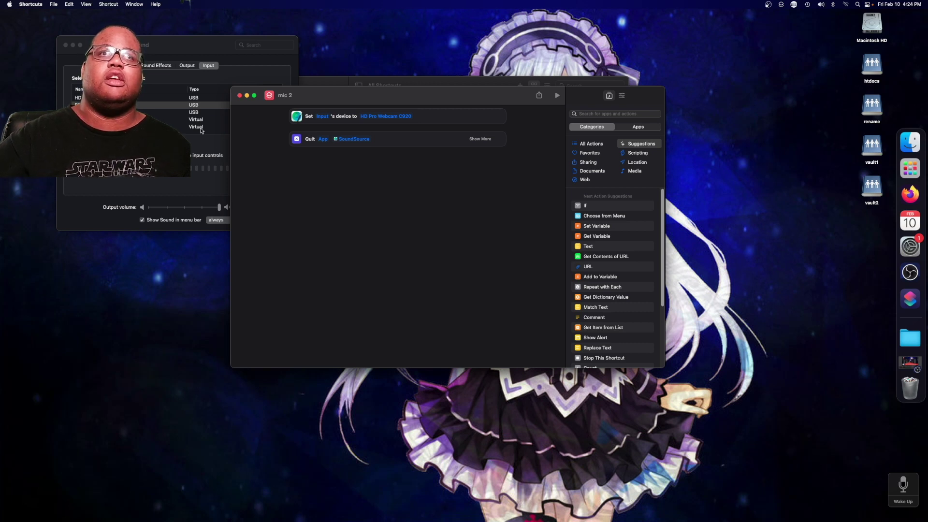
{"action": "left_click", "coordinate": [239, 96]}
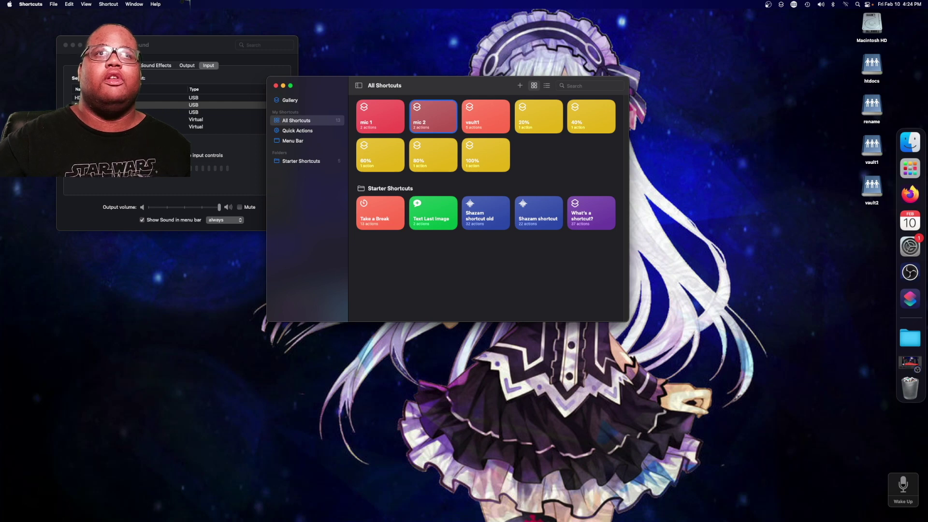
- Switch to System Preferences and open the Voice Control commands list in the Accessibility settings
{"action": "key", "text": "cmd+Tab"}
{"action": "key", "text": "cmd+l"}
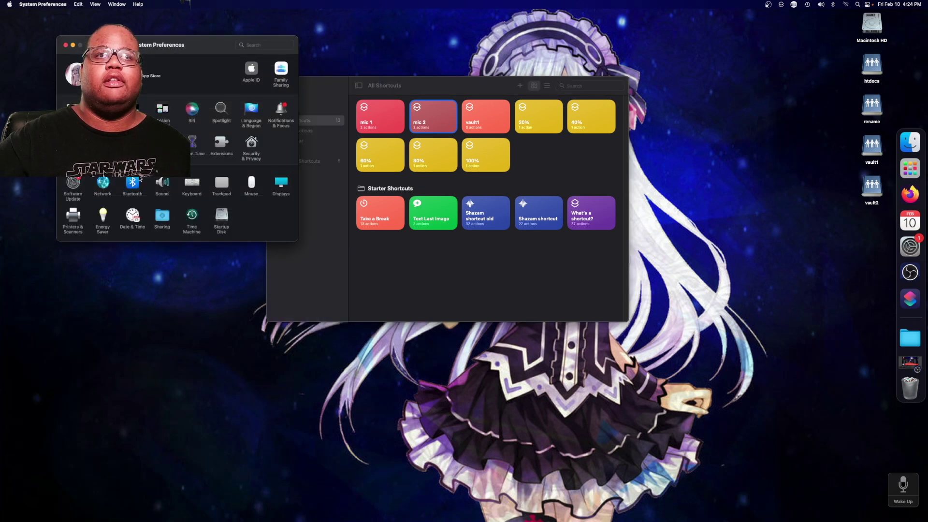
{"action": "left_click", "coordinate": [162, 141]}
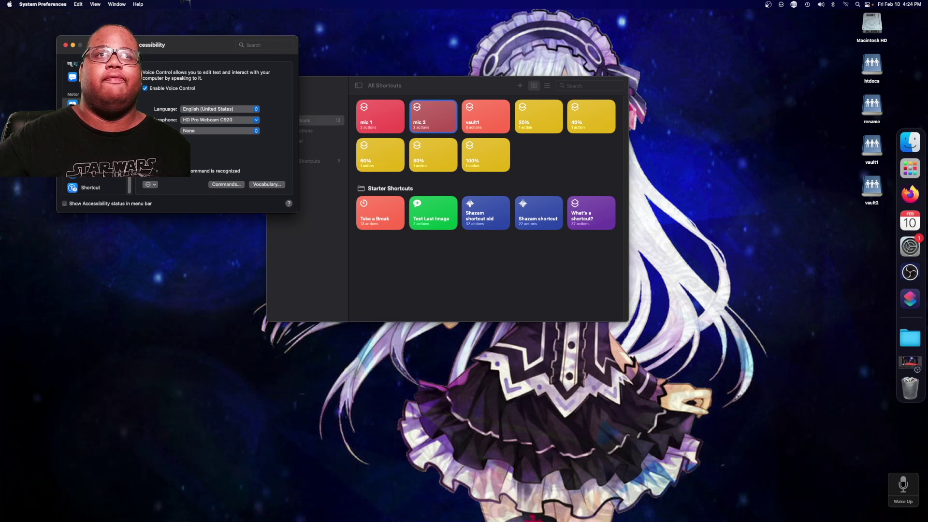
{"action": "left_click", "coordinate": [212, 186]}
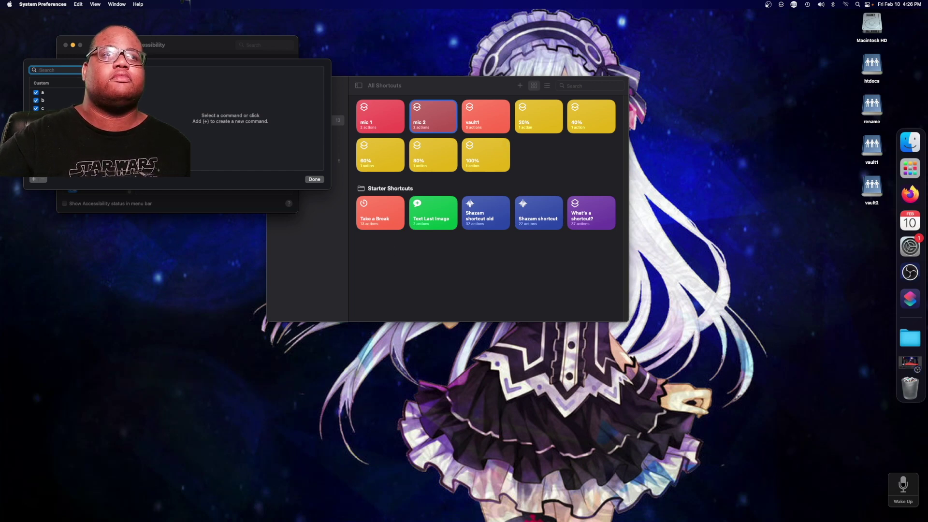
- Look through the custom Voice Control commands, briefly bringing up the OBS window and minimizing it again
{"action": "scroll", "coordinate": [56, 96], "scroll_direction": "down", "scroll_amount": 1}
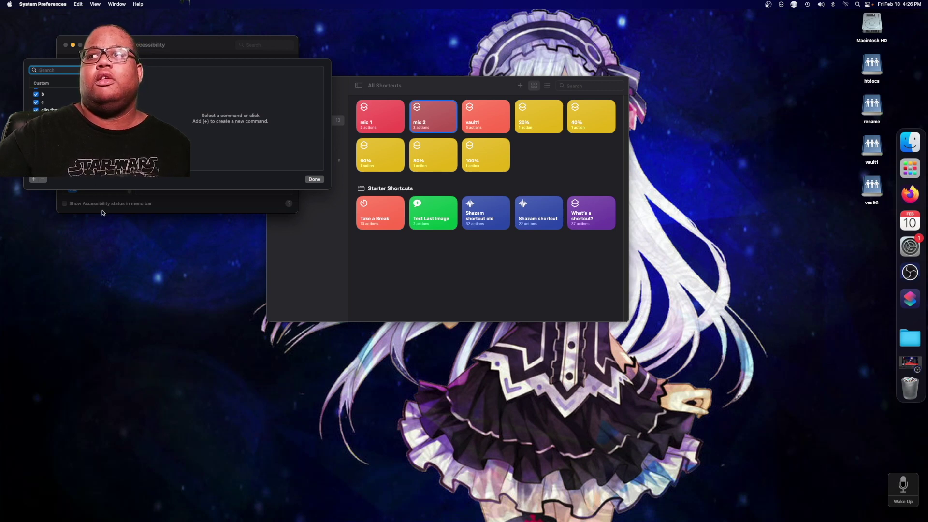
{"action": "scroll", "coordinate": [53, 99], "scroll_direction": "down", "scroll_amount": 1}
{"action": "scroll", "coordinate": [53, 99], "scroll_direction": "down", "scroll_amount": 3}
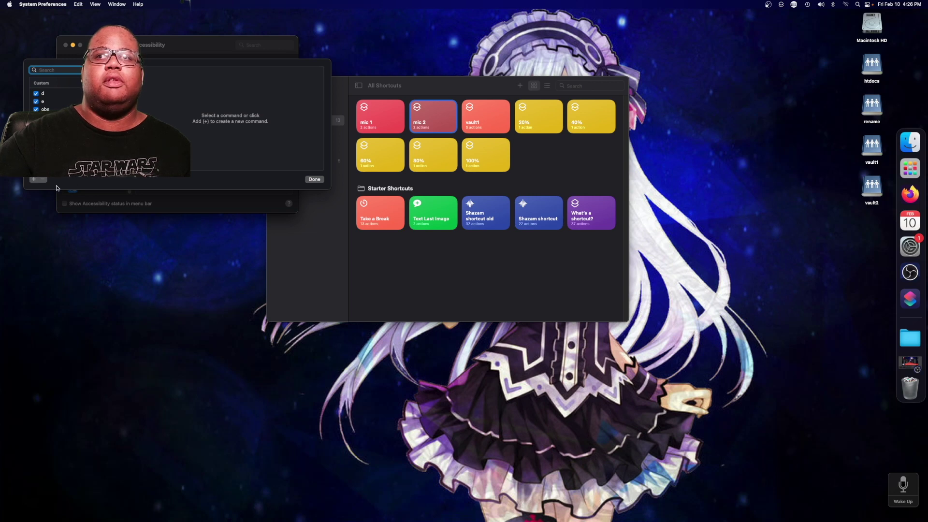
{"action": "left_click", "coordinate": [911, 363]}
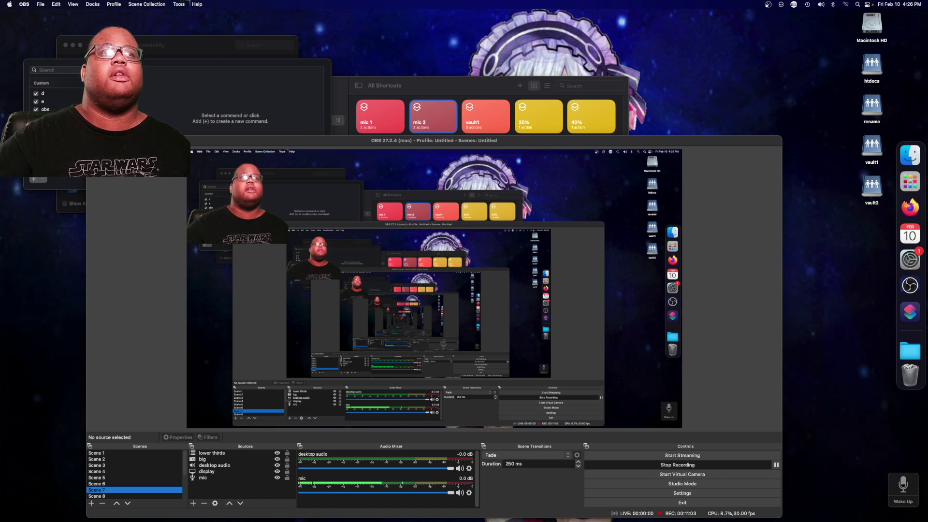
{"action": "key", "text": "super+m"}
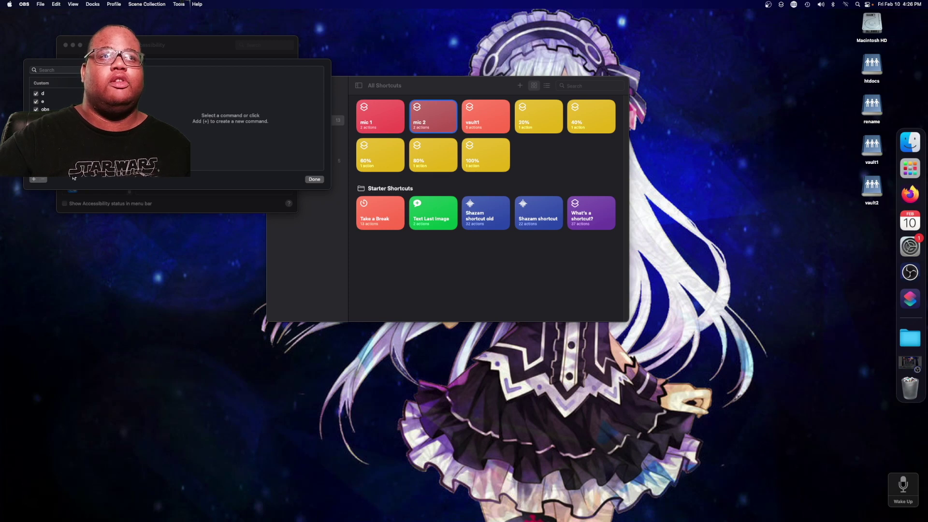
{"action": "scroll", "coordinate": [49, 99], "scroll_direction": "down", "scroll_amount": 3}
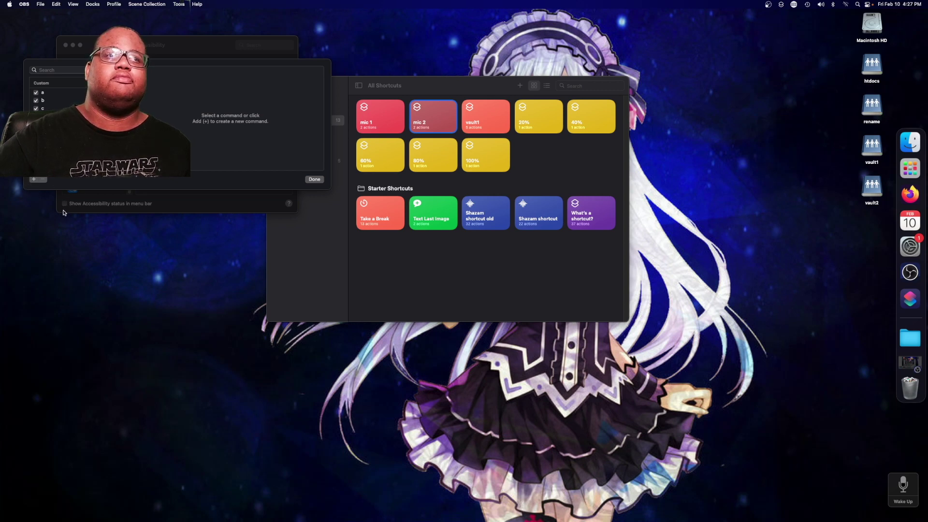
- Add a new custom voice command and keep Any Application as its scope
{"action": "left_click", "coordinate": [33, 181]}
{"action": "left_click", "coordinate": [33, 181]}
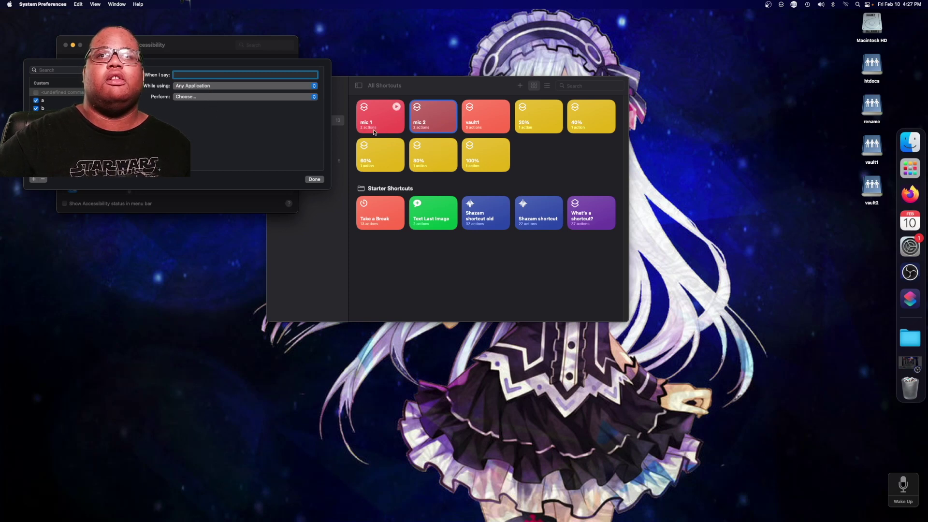
{"action": "left_click", "coordinate": [209, 86]}
{"action": "left_click", "coordinate": [208, 86]}
{"action": "left_click", "coordinate": [209, 86]}
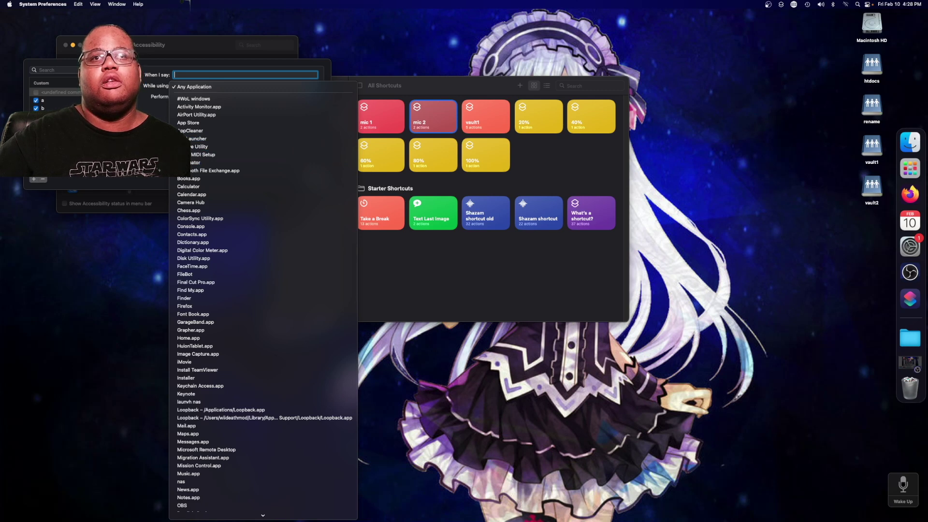
{"action": "key", "text": "Escape"}
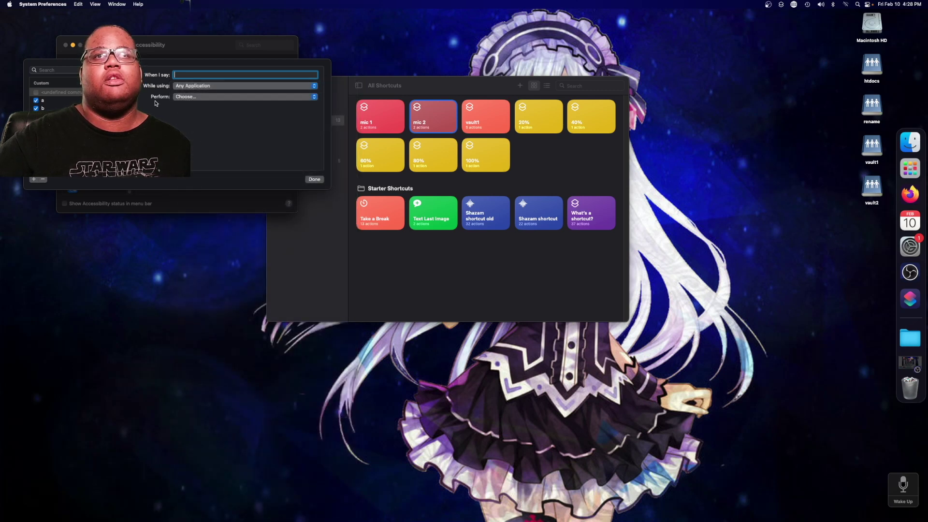
{"action": "left_click", "coordinate": [225, 87]}
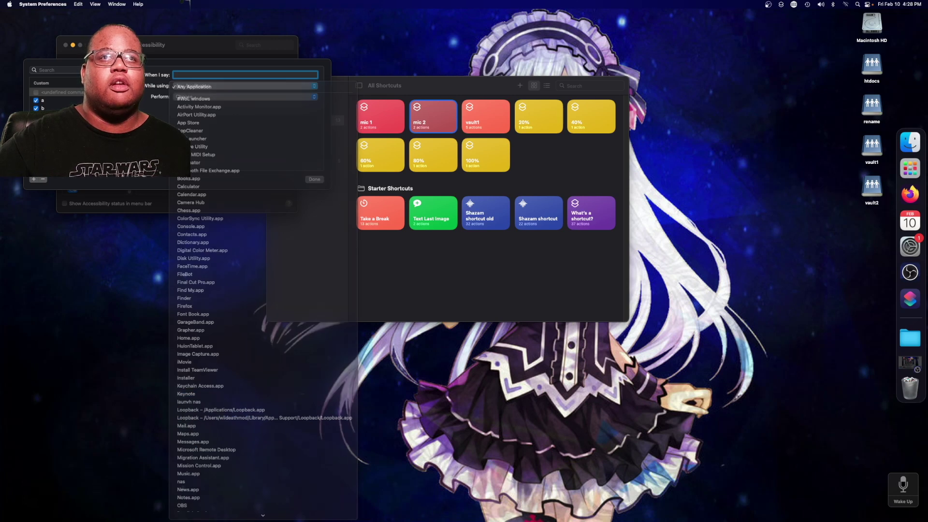
{"action": "left_click", "coordinate": [194, 87]}
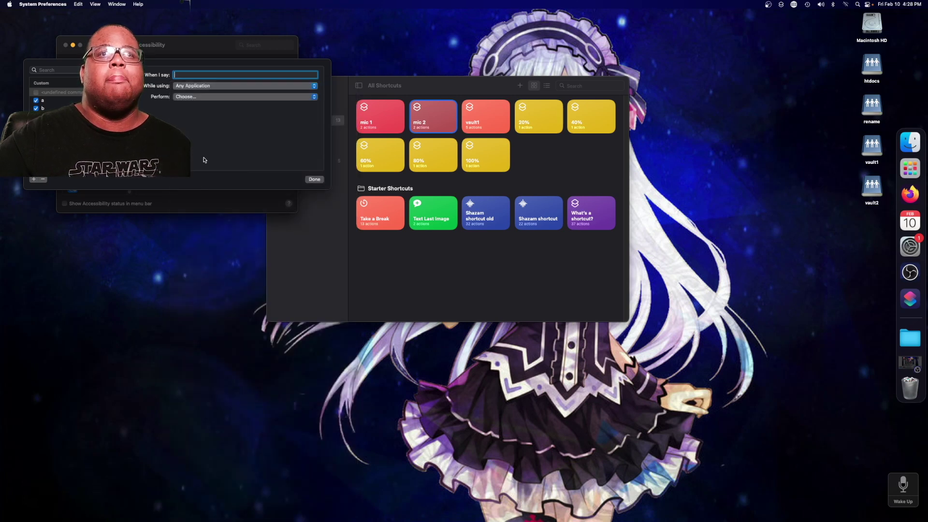
- Set the new command to run the "Show me top movies" Automator workflow
{"action": "left_click", "coordinate": [181, 97]}
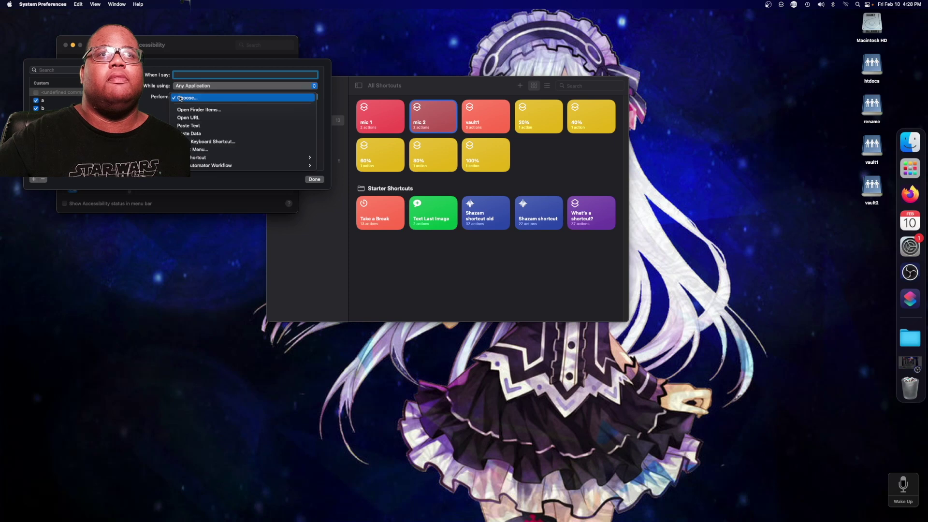
{"action": "left_click", "coordinate": [178, 75]}
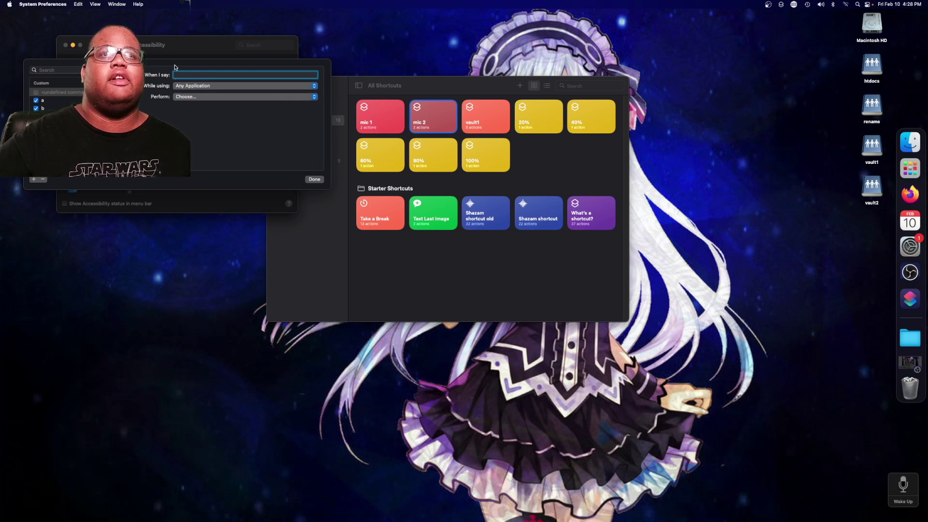
{"action": "left_click", "coordinate": [183, 99]}
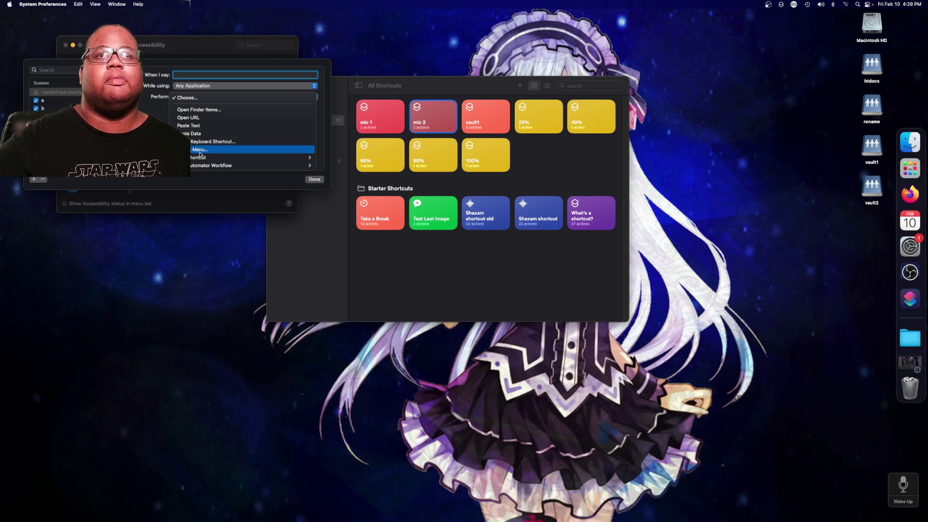
{"action": "mouse_move", "coordinate": [204, 167]}
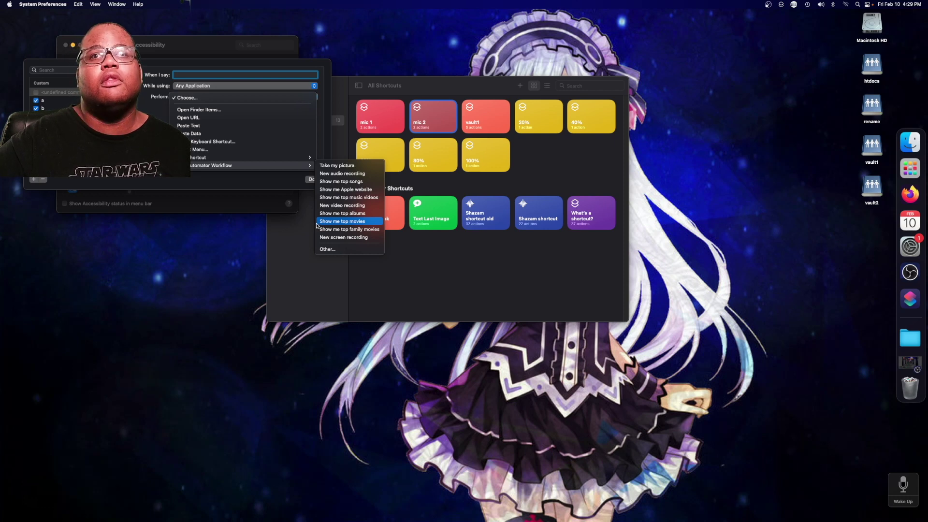
{"action": "left_click", "coordinate": [317, 223]}
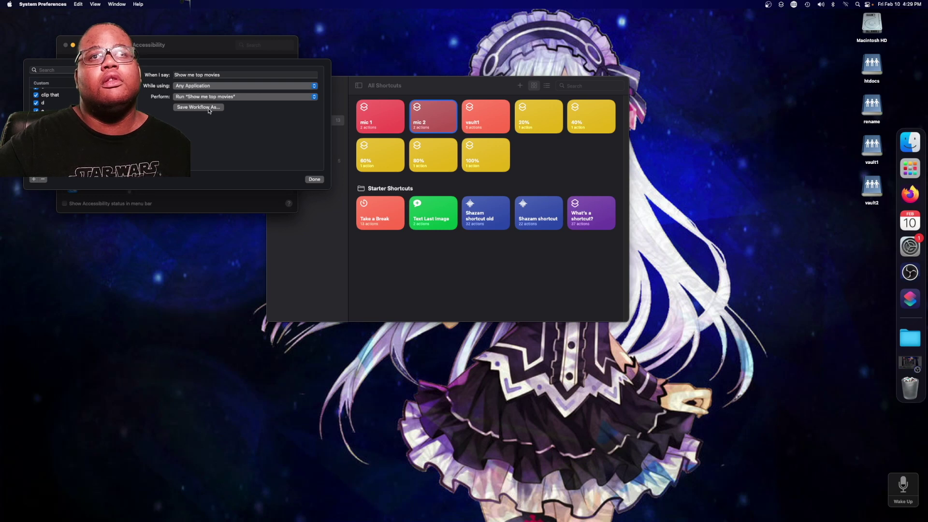
- Save the command's workflow as Show Me Top Movies.workflow in the home folder
{"action": "left_click", "coordinate": [209, 107]}
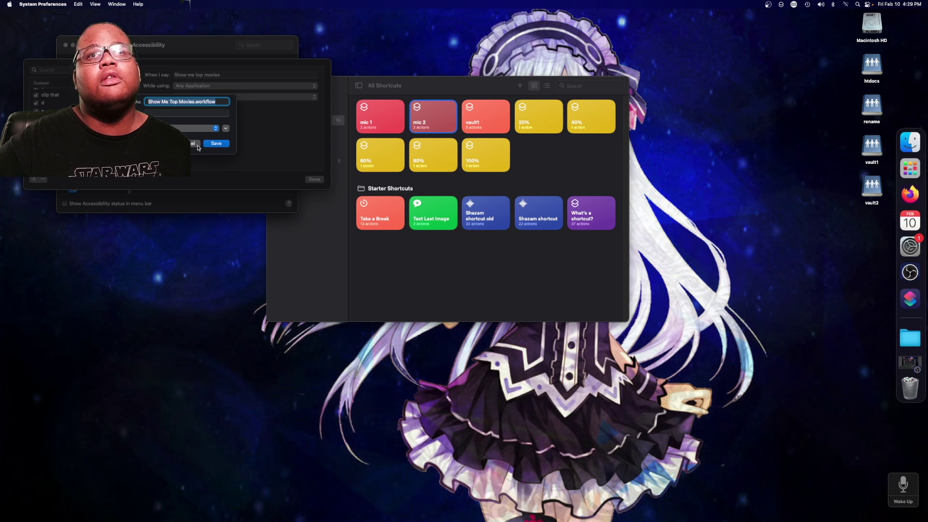
{"action": "left_click", "coordinate": [197, 145]}
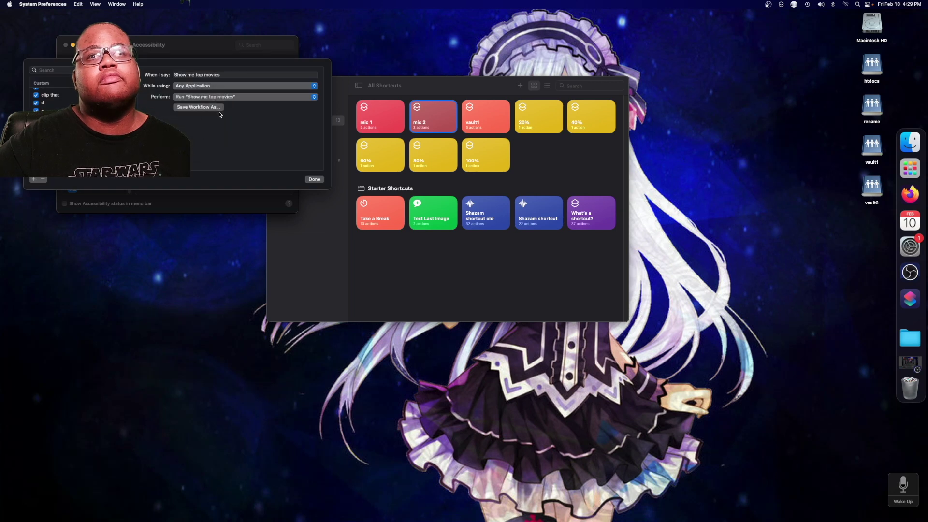
{"action": "left_click", "coordinate": [218, 109]}
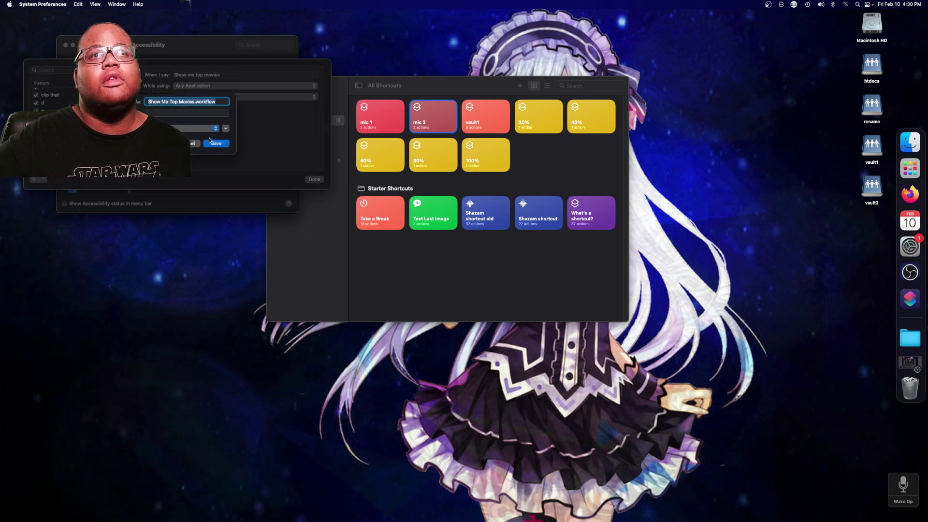
{"action": "left_click", "coordinate": [208, 129]}
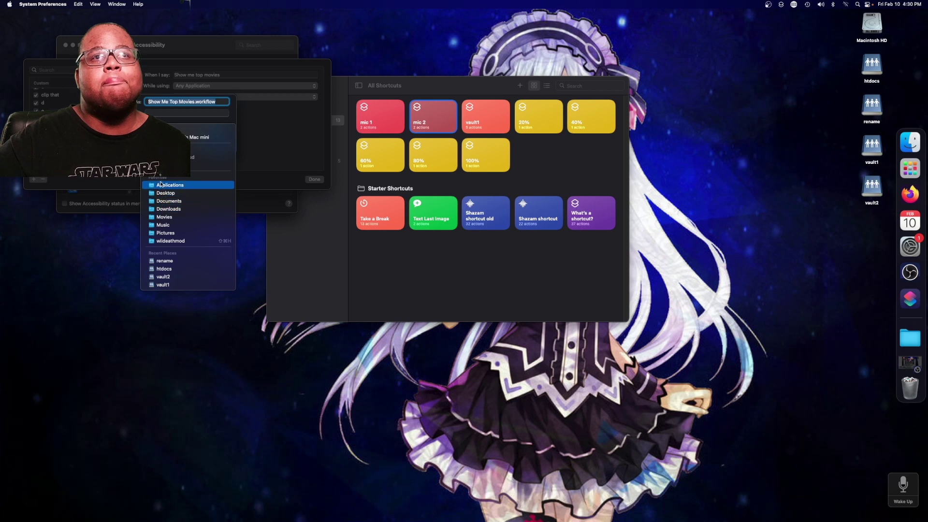
{"action": "left_click", "coordinate": [165, 238]}
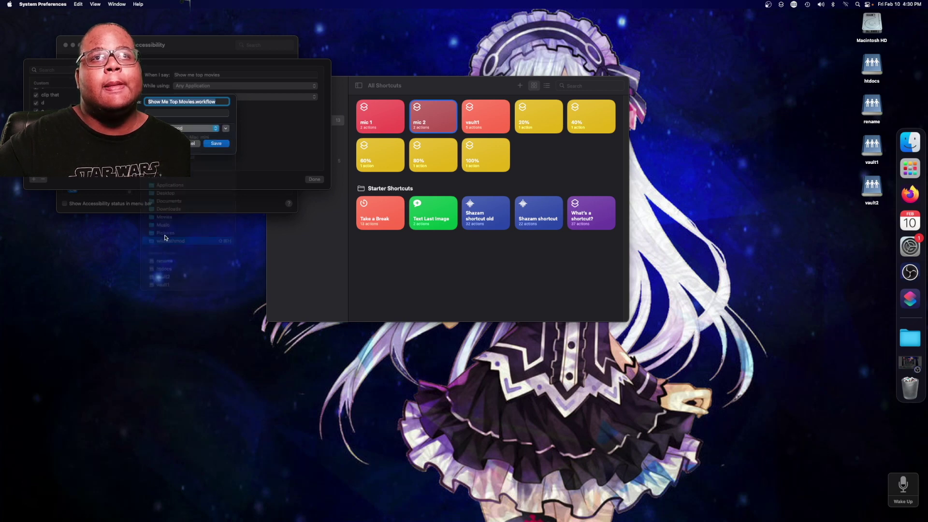
{"action": "left_click", "coordinate": [212, 143]}
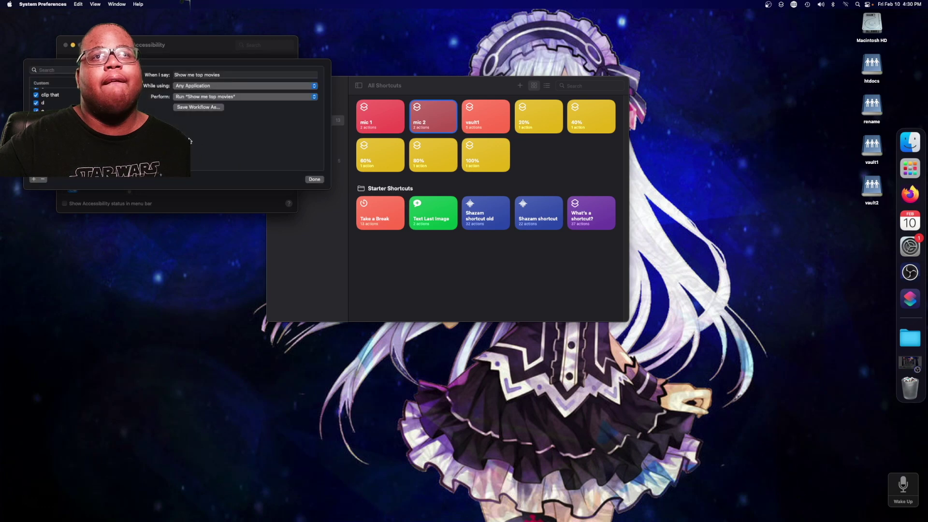
- Change the command's spoken phrase to "1", confirm it, and check its entry in the custom commands list
{"action": "left_click_drag", "start_coordinate": [222, 75], "coordinate": [154, 73]}
{"action": "type", "text": "1"}
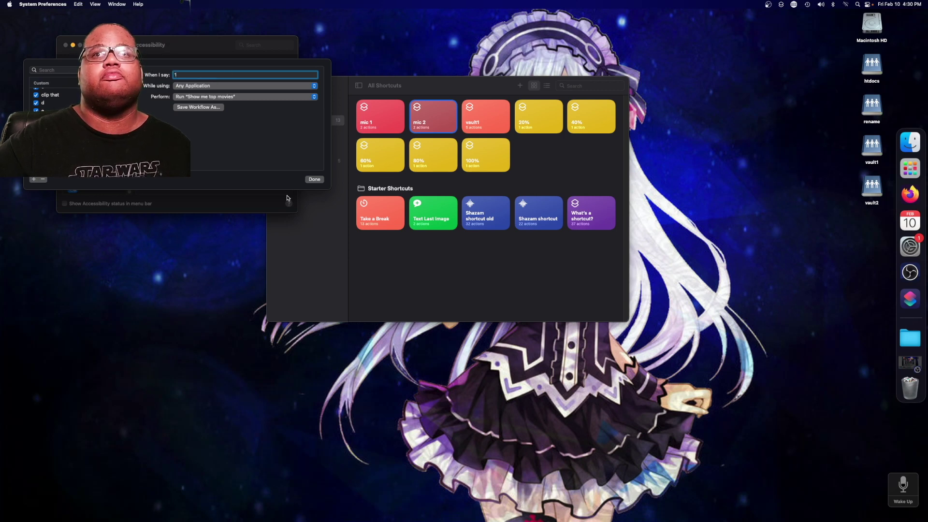
{"action": "left_click", "coordinate": [315, 179]}
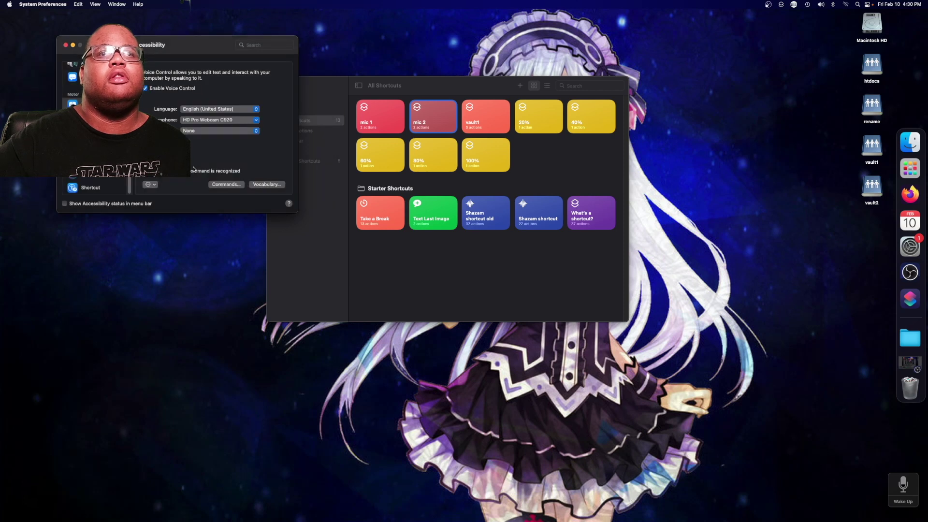
{"action": "left_click", "coordinate": [217, 185]}
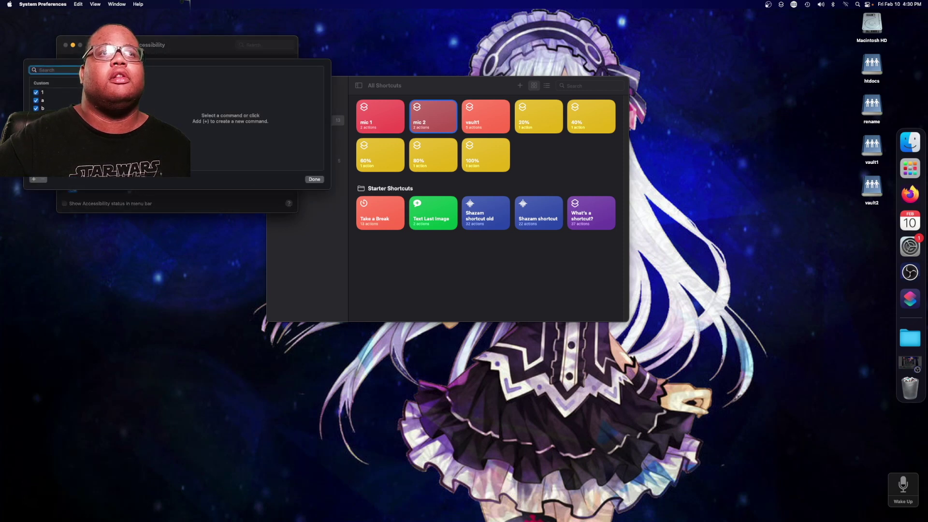
{"action": "left_click", "coordinate": [312, 180]}
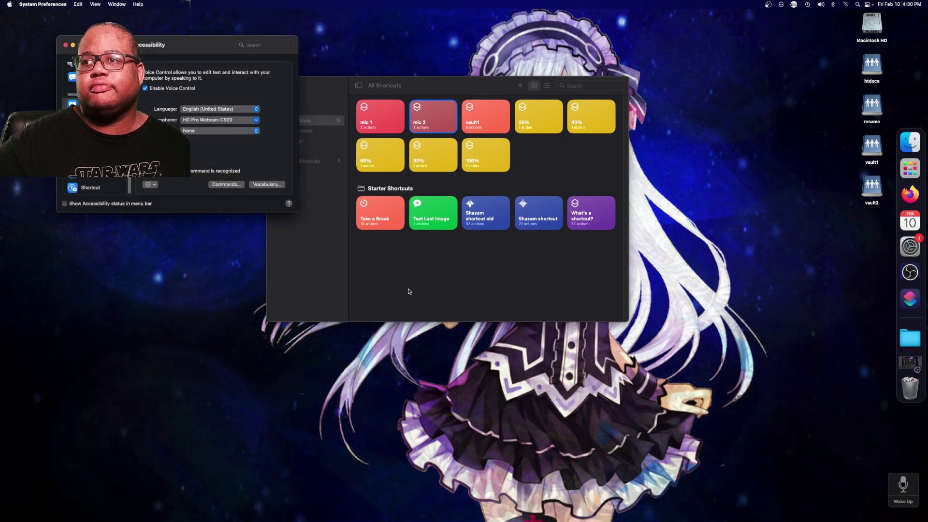
- Restore the OBS window, decline the new music notifications in Music, and close the Top Movies window
{"action": "left_click", "coordinate": [910, 363]}
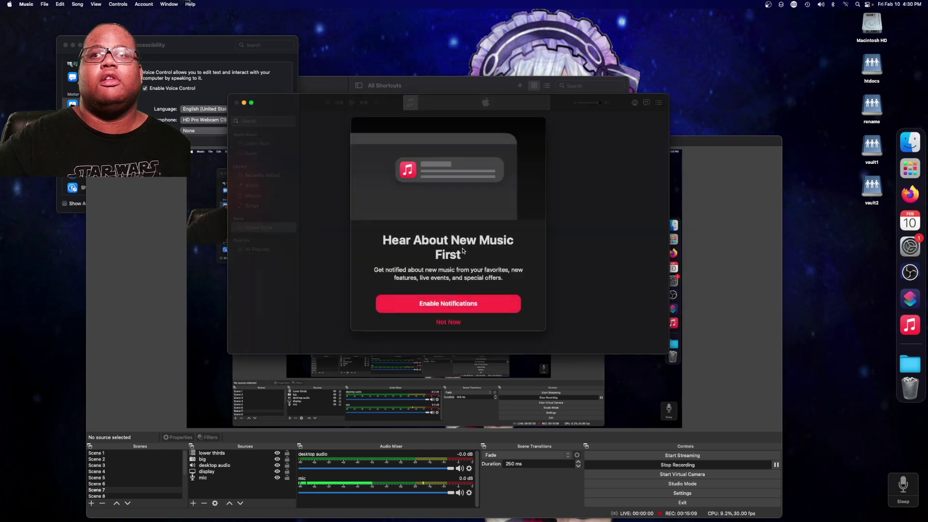
{"action": "left_click", "coordinate": [454, 322]}
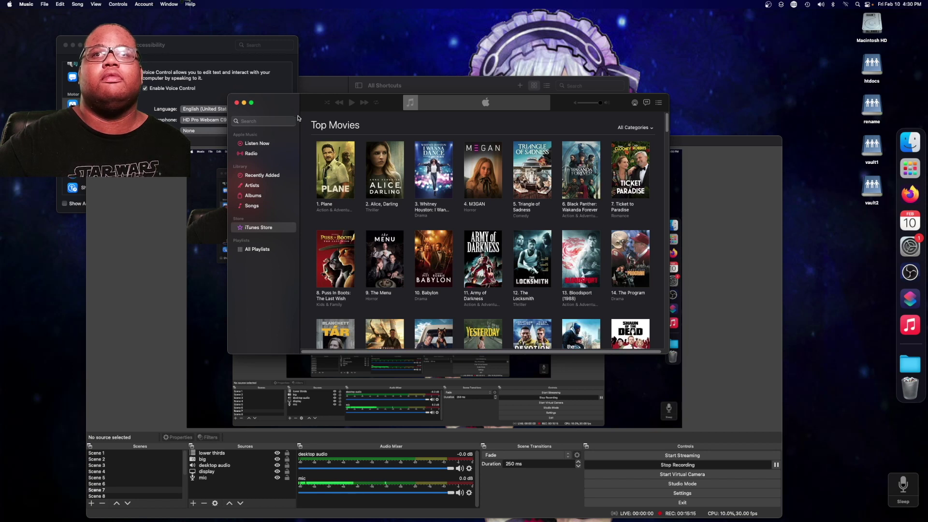
{"action": "left_click", "coordinate": [237, 103]}
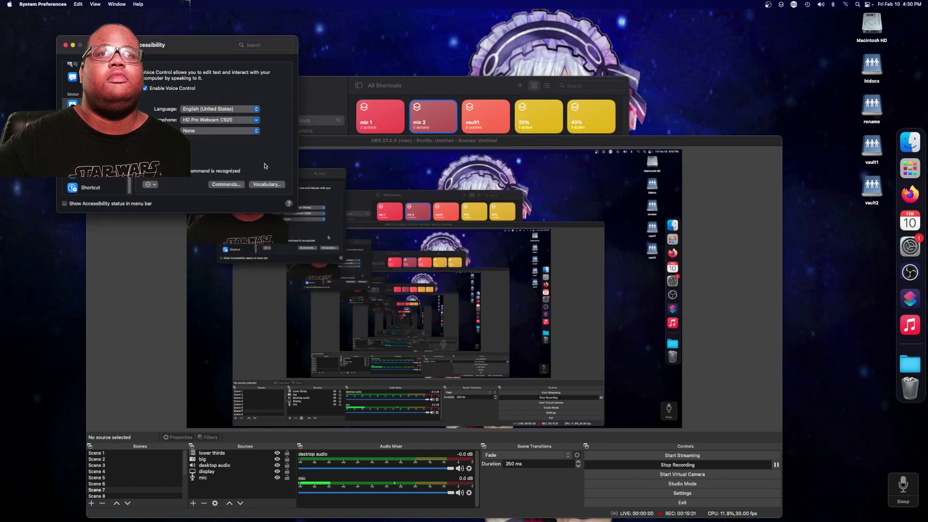
- Delete the custom voice command "1" from the Voice Control commands list and close the list
{"action": "left_click", "coordinate": [225, 185]}
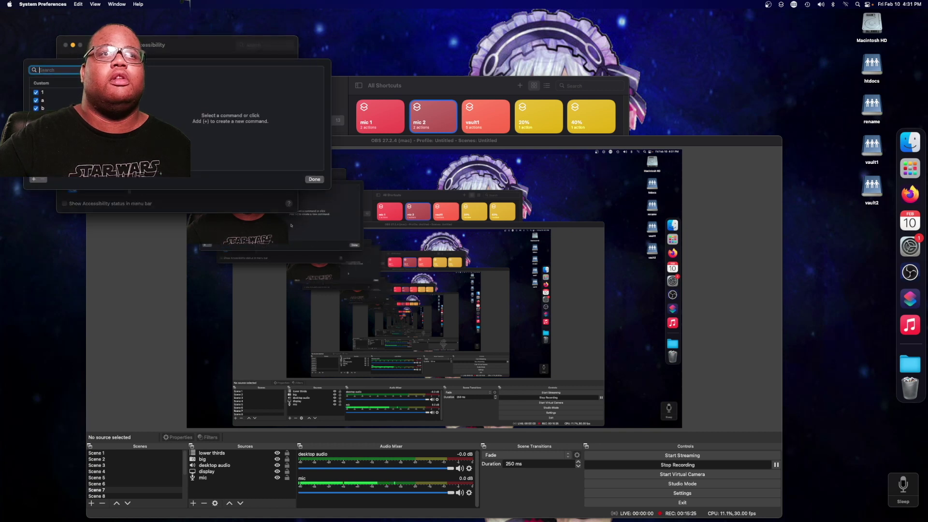
{"action": "left_click", "coordinate": [67, 91]}
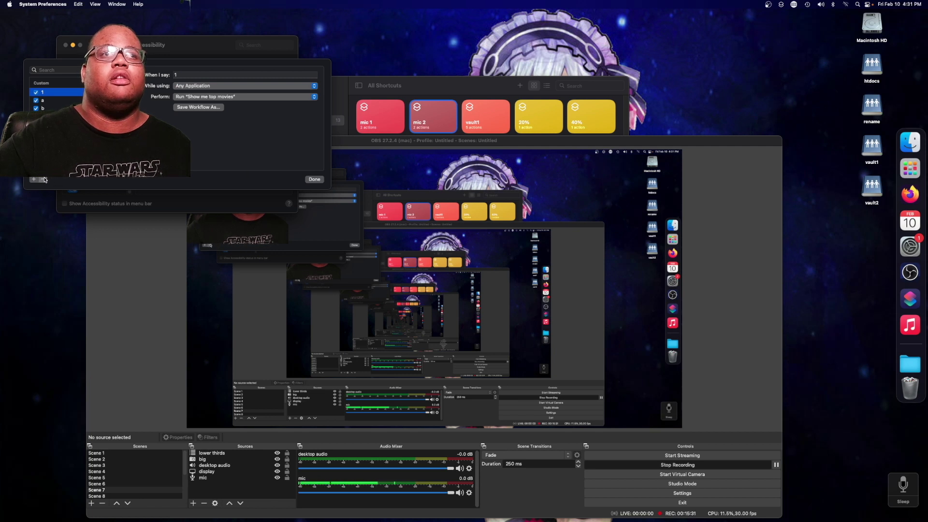
{"action": "left_click", "coordinate": [44, 180]}
{"action": "left_click", "coordinate": [205, 149]}
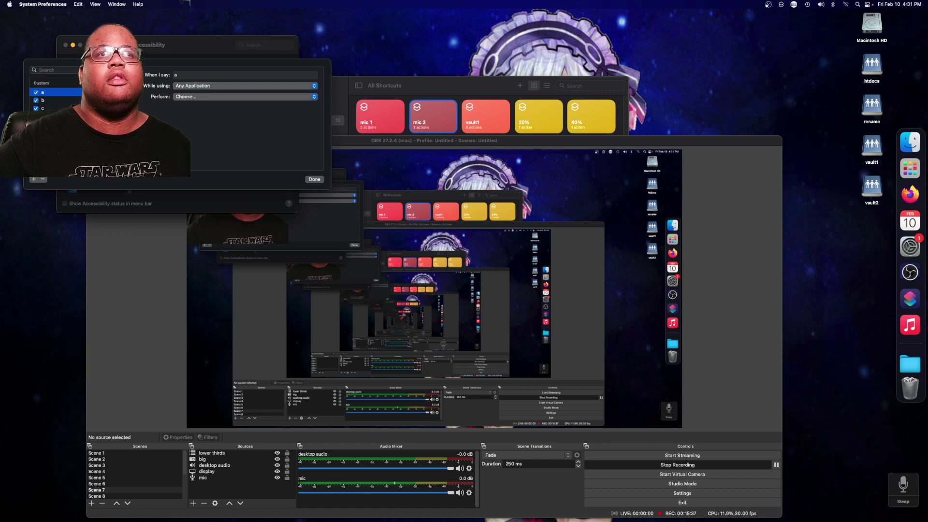
{"action": "left_click", "coordinate": [310, 180]}
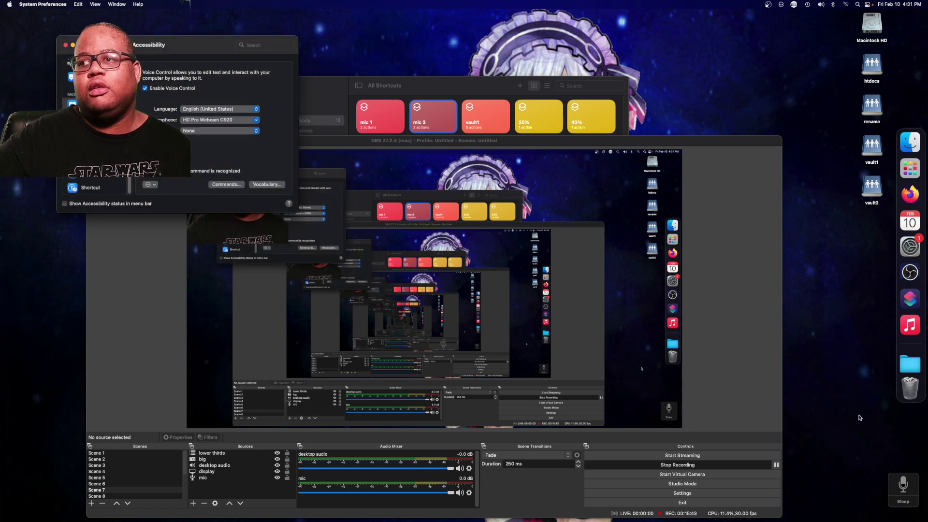
- Put Voice Control to sleep and open the Sound preferences to show the input devices
{"action": "left_click", "coordinate": [903, 499]}
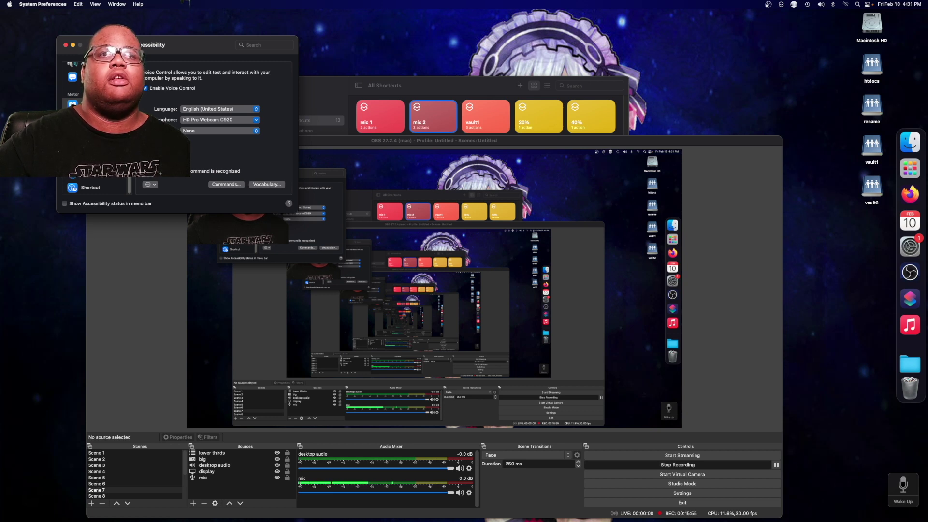
{"action": "key", "text": "super+l"}
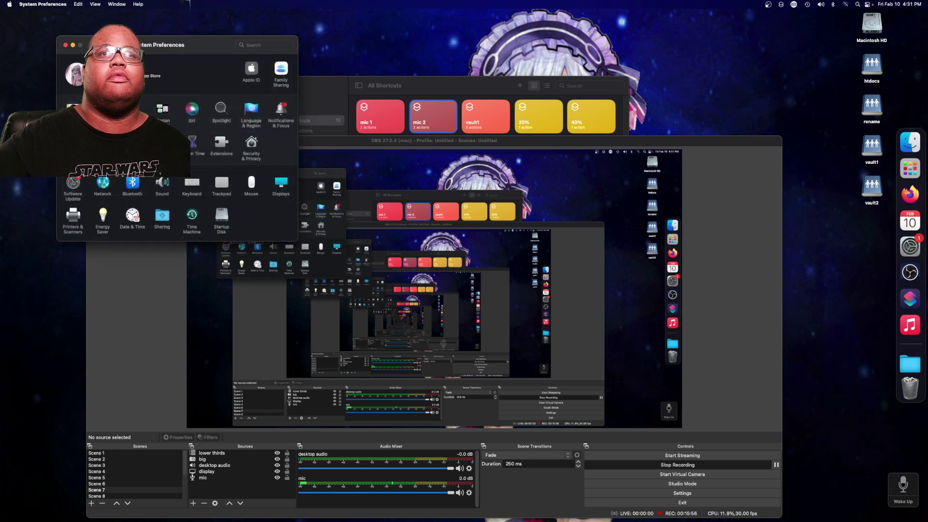
{"action": "left_click", "coordinate": [161, 186]}
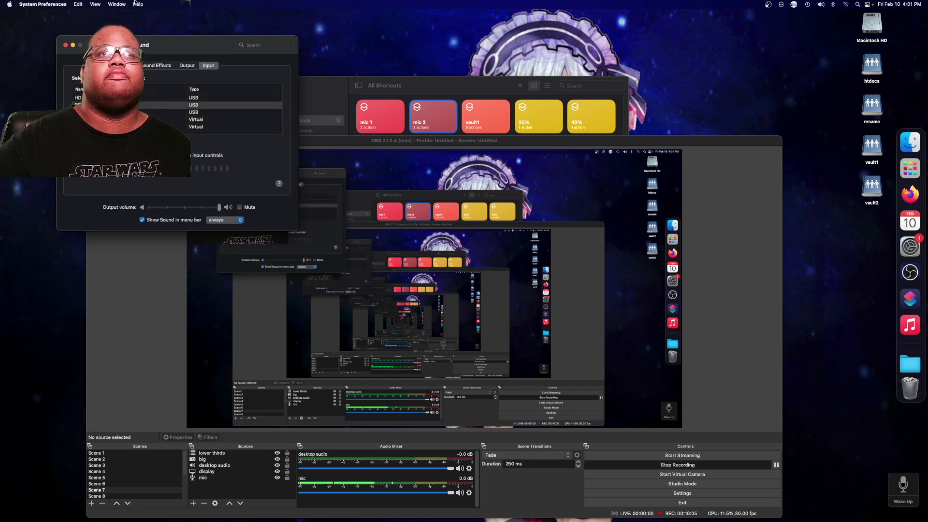
- Rearrange the Sound and OBS windows so the input device list and the audio mixer are both visible, with Sound in front
{"action": "left_click_drag", "start_coordinate": [195, 51], "coordinate": [140, 46]}
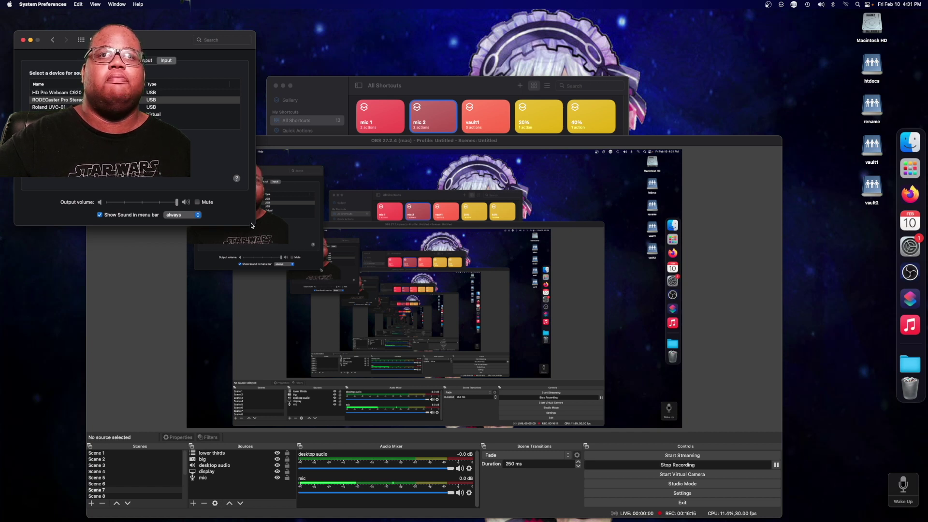
{"action": "left_click_drag", "start_coordinate": [262, 140], "coordinate": [338, 76]}
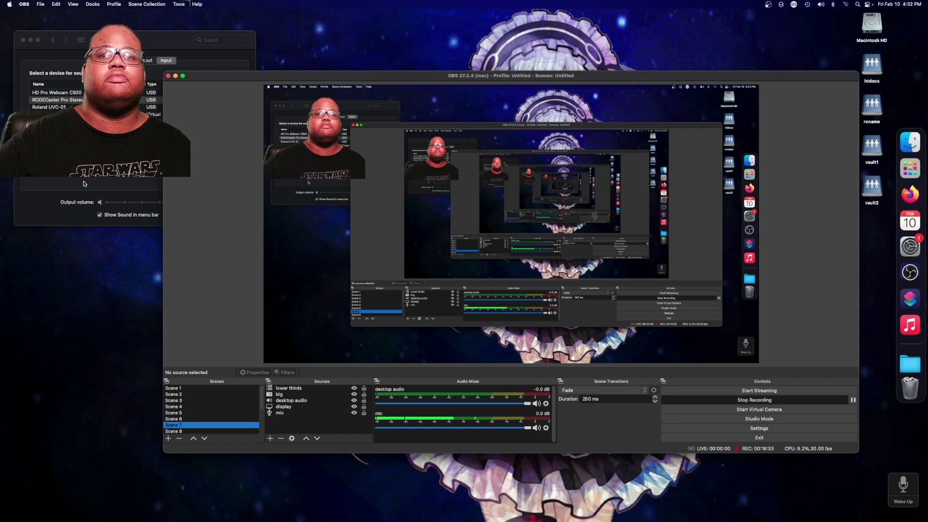
{"action": "left_click", "coordinate": [96, 184]}
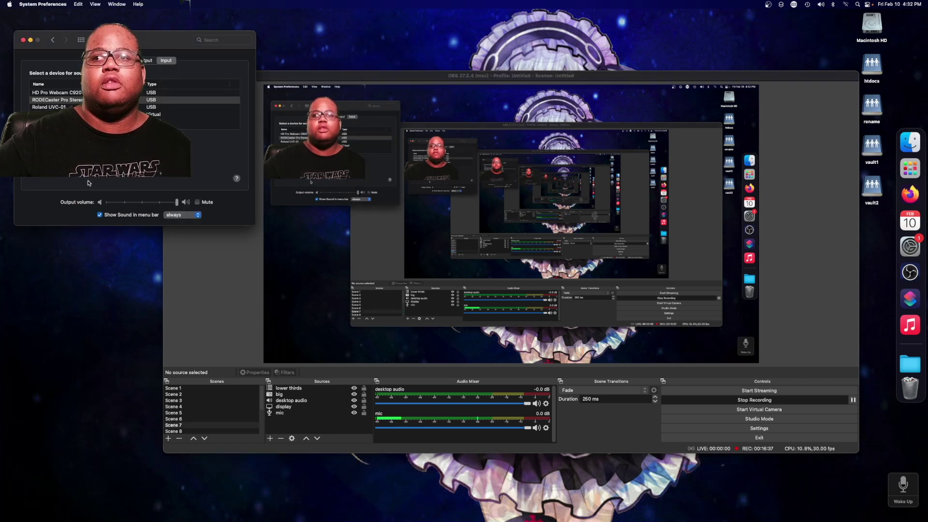
- Wake Voice Control and quit the Music app, leaving the OBS window active
{"action": "left_click", "coordinate": [901, 504]}
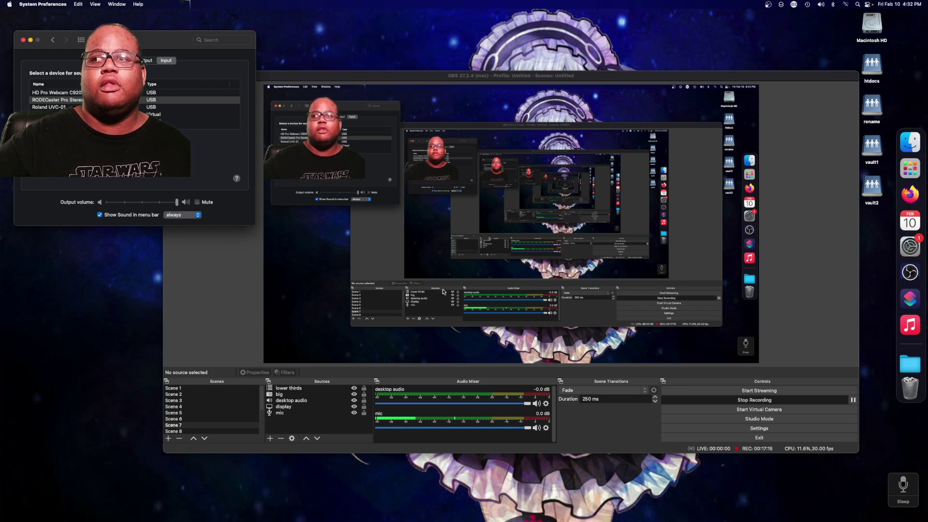
{"action": "right_click", "coordinate": [912, 329]}
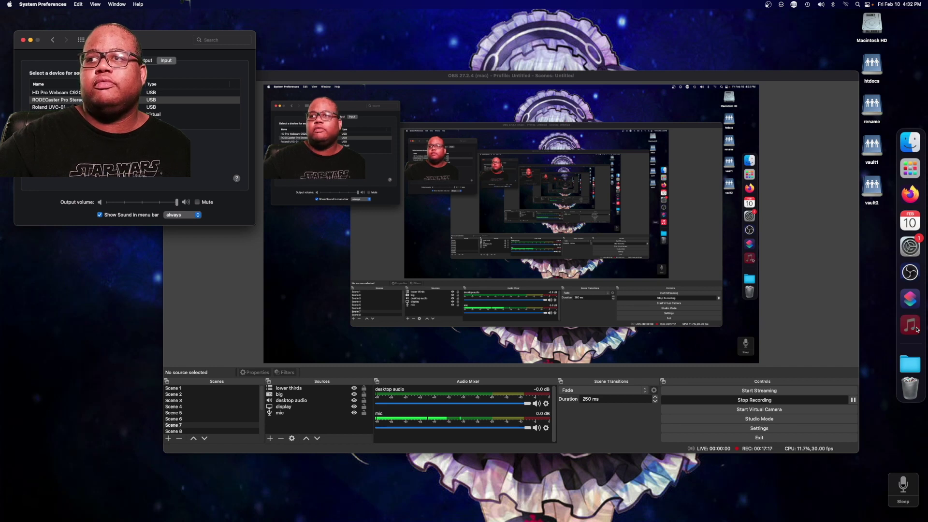
{"action": "left_click", "coordinate": [853, 453]}
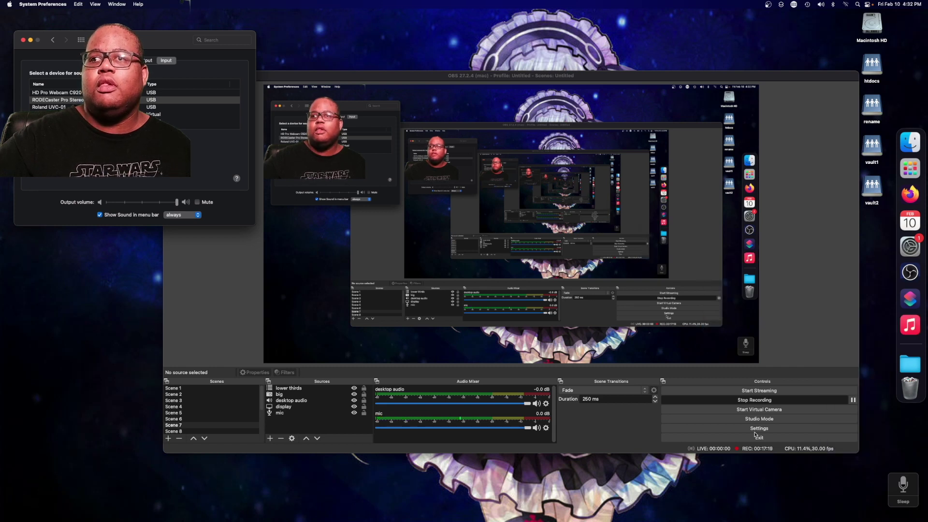
{"action": "left_click", "coordinate": [580, 421]}
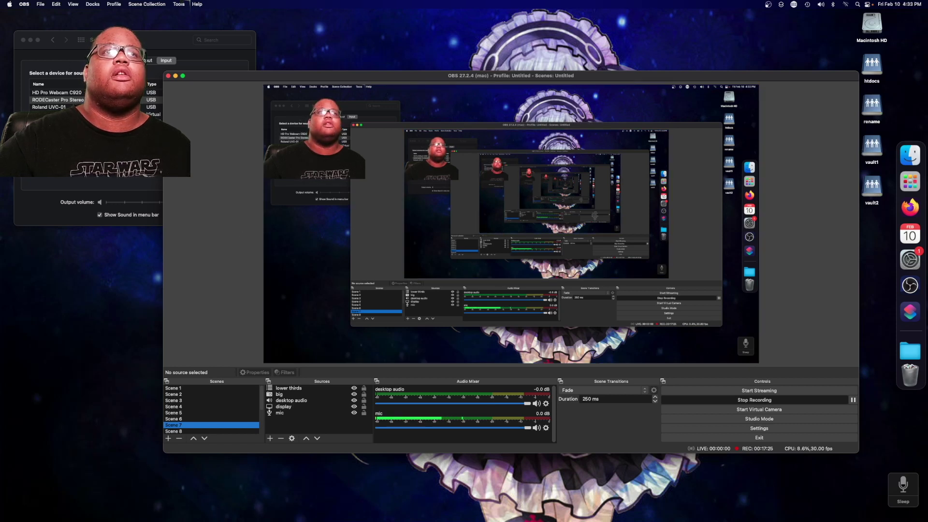
- Move the Sound window lower on the desktop so its full input device list is readable, and bring it to the front
{"action": "left_click", "coordinate": [121, 44]}
{"action": "left_click_drag", "start_coordinate": [121, 44], "coordinate": [101, 214]}
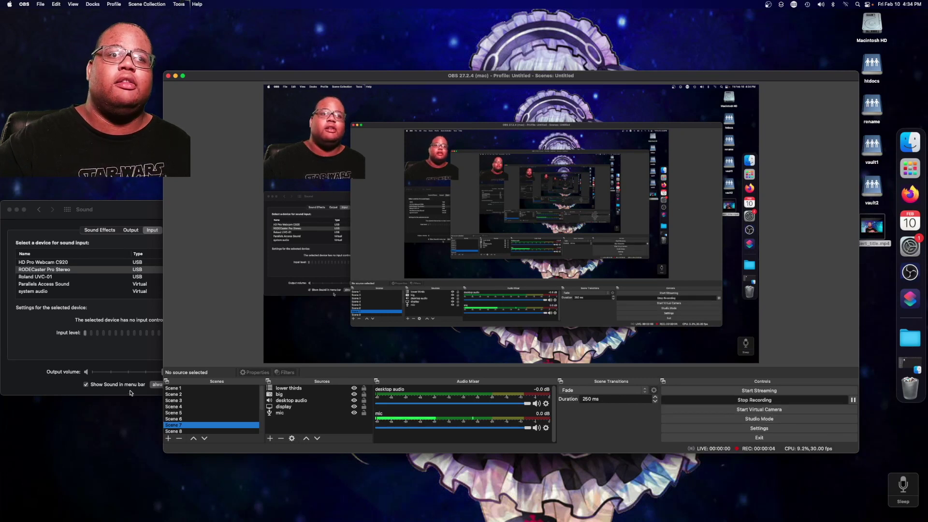
{"action": "left_click", "coordinate": [24, 392]}
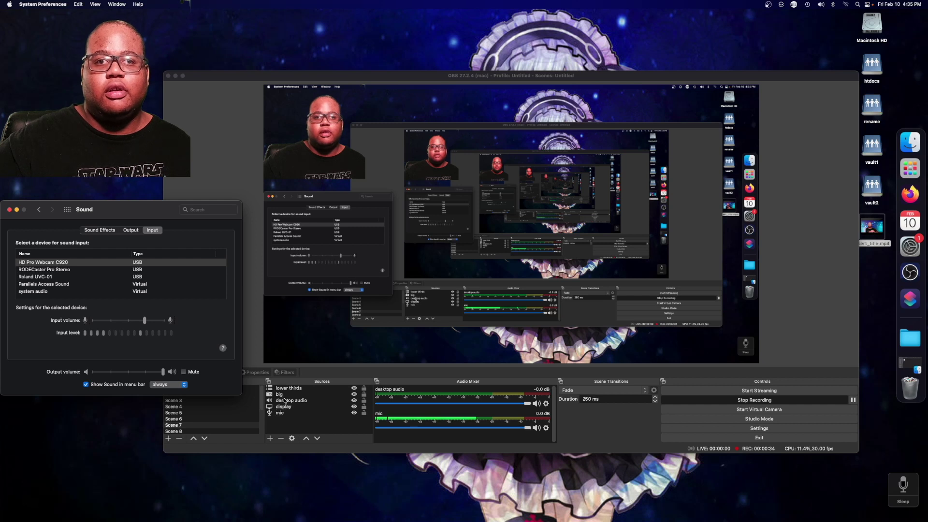
- Show the OBS mic source's device, and set the system sound input to RODECaster Pro Stereo
{"action": "left_click", "coordinate": [282, 413]}
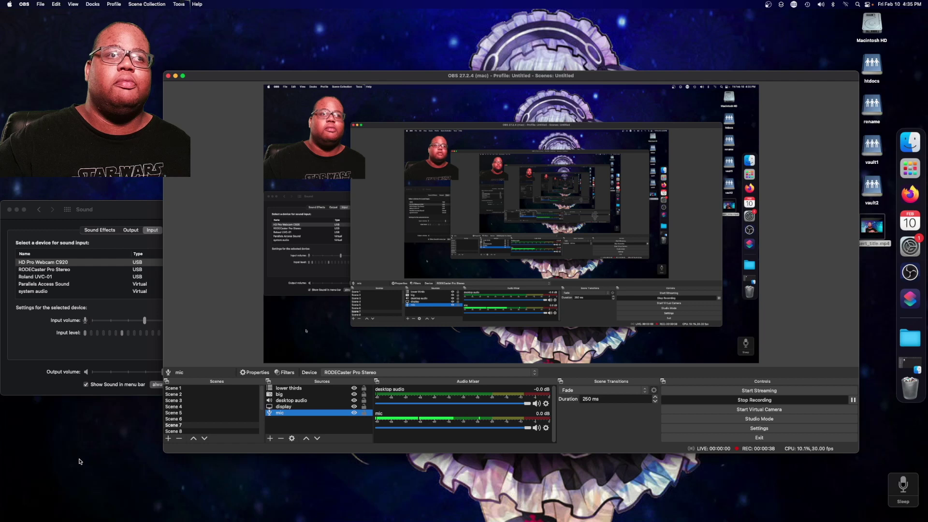
{"action": "left_click", "coordinate": [33, 391]}
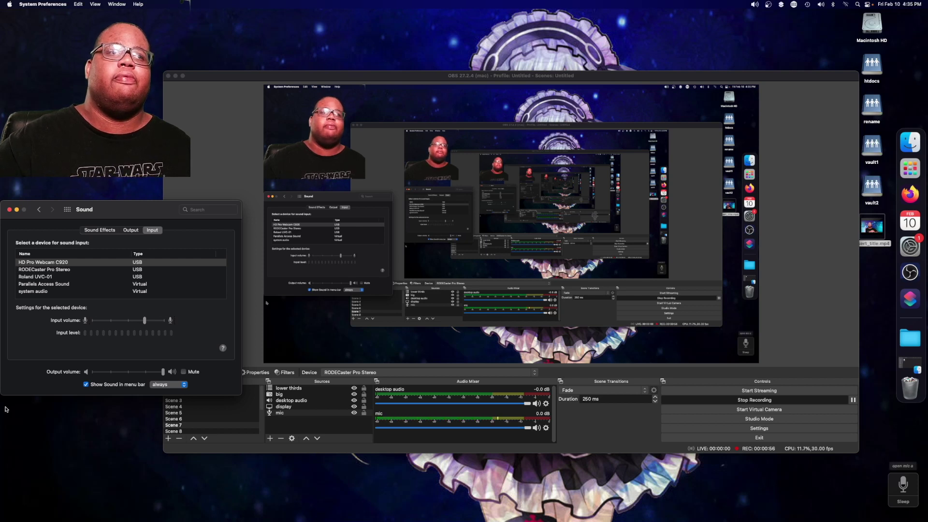
{"action": "key", "text": "Down"}
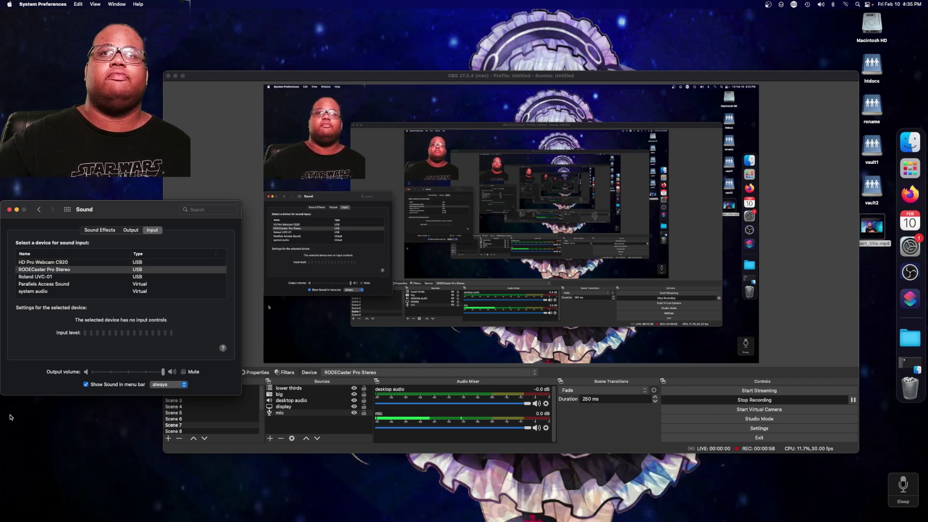